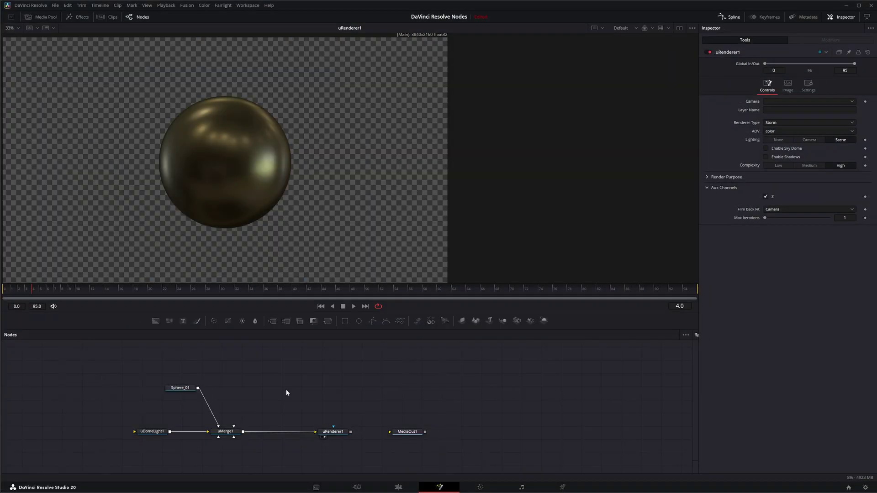
- Review Sphere_01's material settings, then bring up uDomeLight1's rotation and scale settings
click(183, 388)
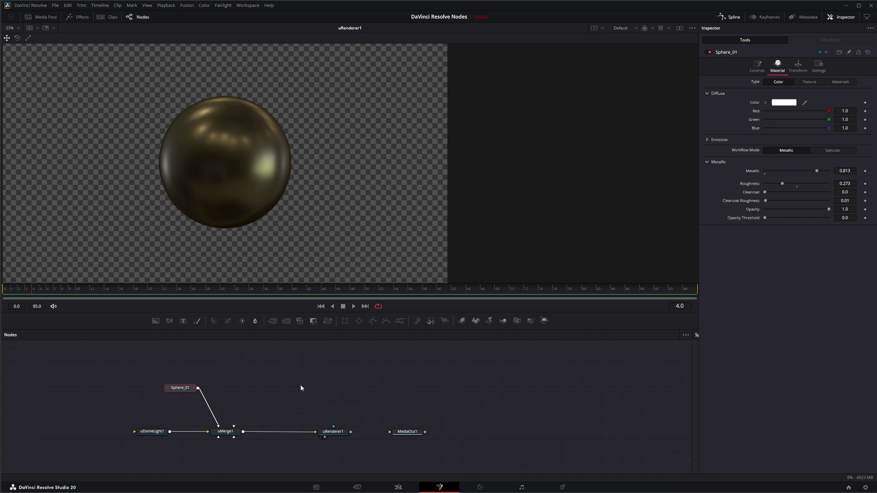
click(164, 433)
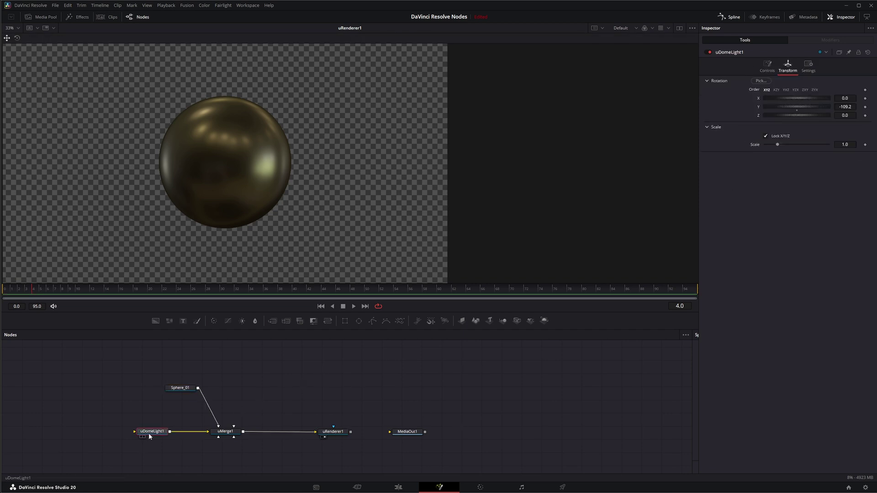
- With the sky dome shown temporarily, rotate the dome light to Y 81.7, then hide the sky dome
click(332, 433)
click(766, 148)
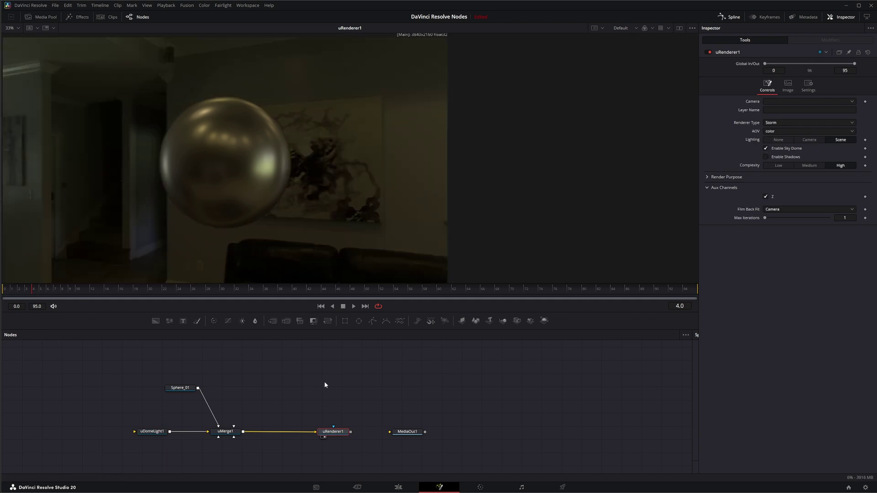
click(156, 431)
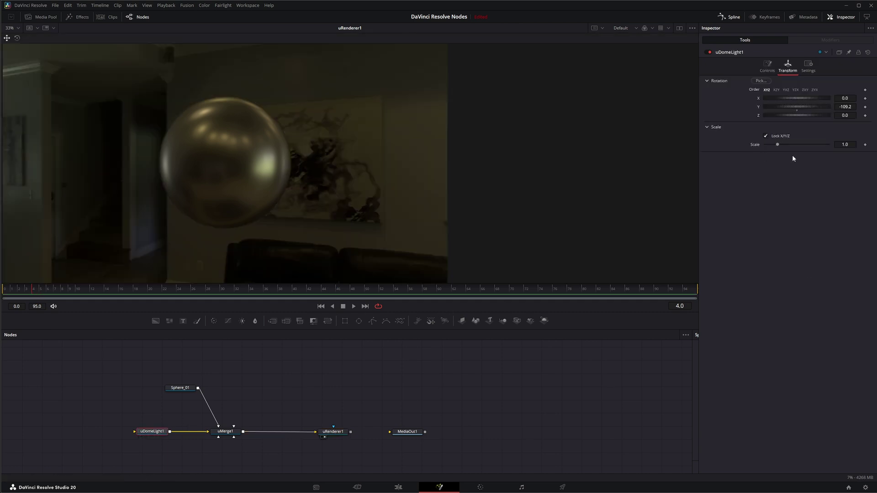
mouse_move(795, 110)
mouse_down()
mouse_move(854, 108)
mouse_move(779, 116)
mouse_up()
click(333, 432)
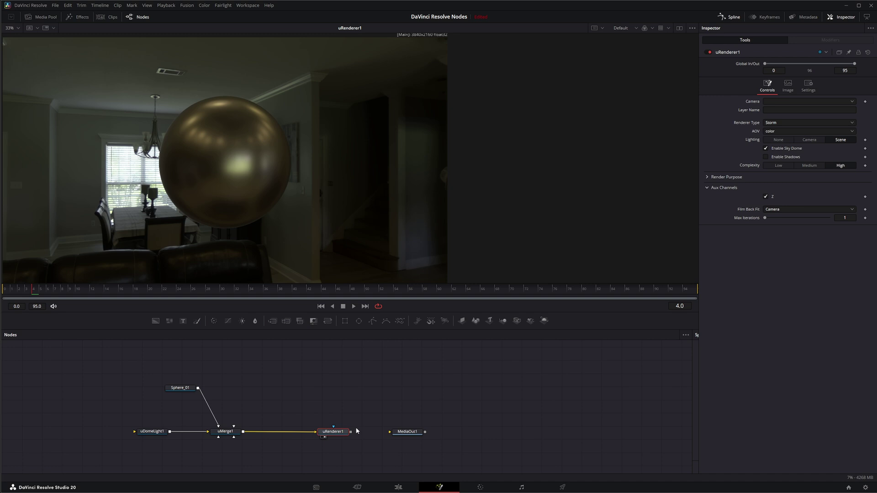
click(766, 148)
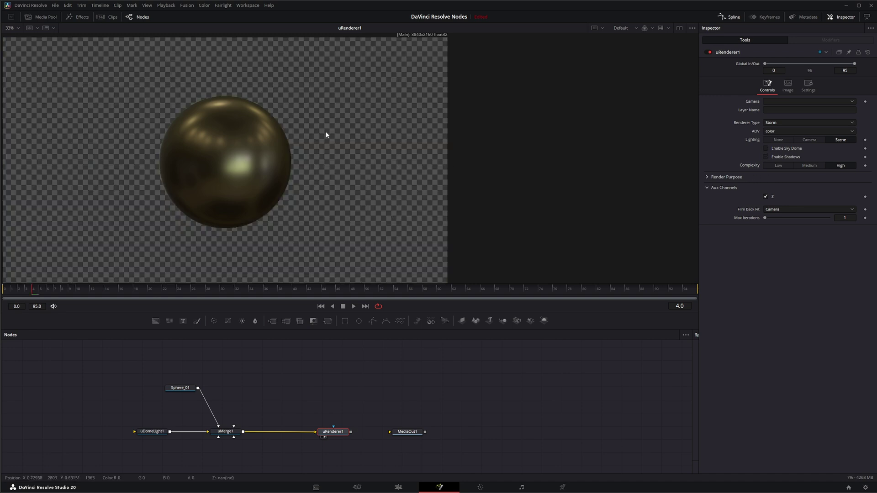
- Switch Sphere_01's material type to MaterialX and load the Iberian_Blue_Ceramic_Tiles .mtlx file
click(179, 390)
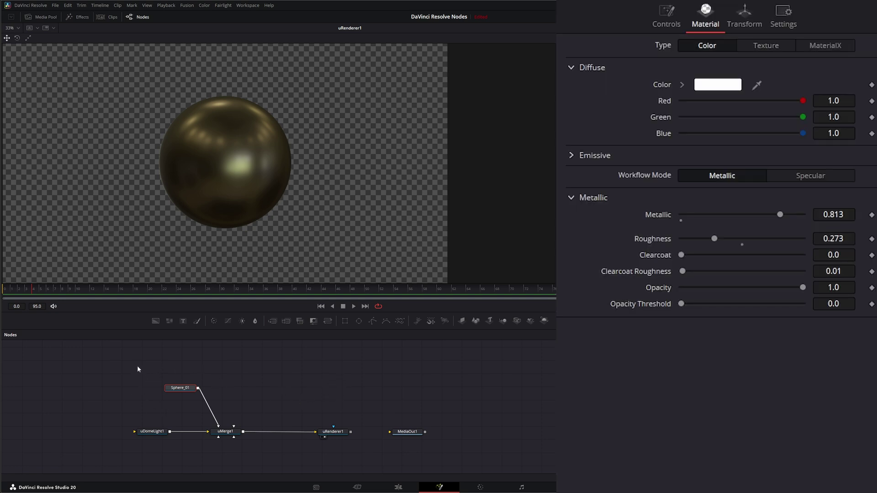
drag(182, 389, 185, 389)
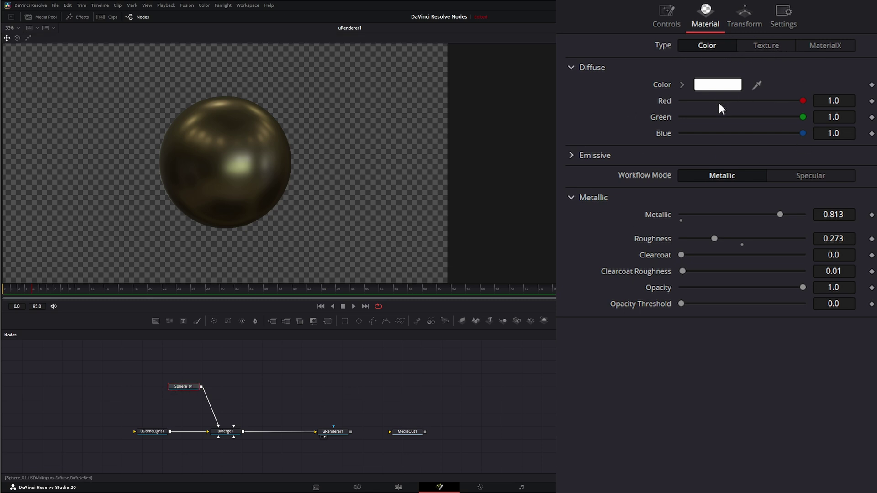
click(832, 46)
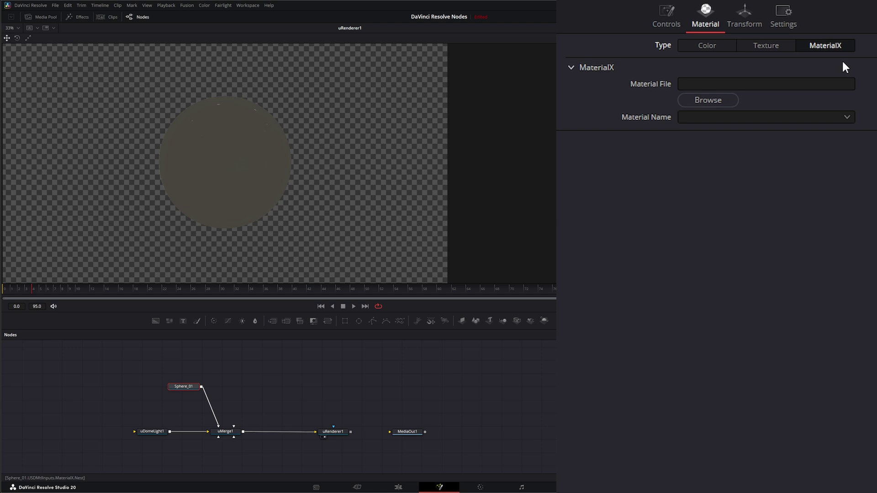
click(711, 102)
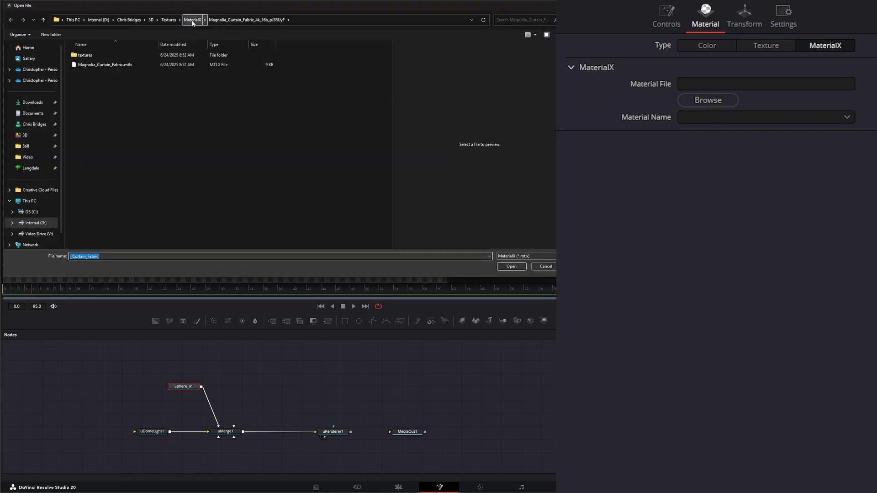
click(192, 21)
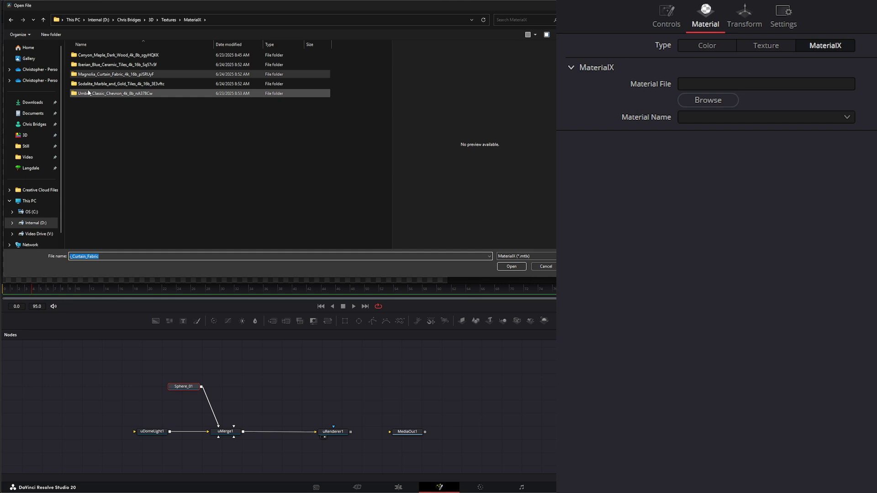
double_click(104, 65)
double_click(94, 65)
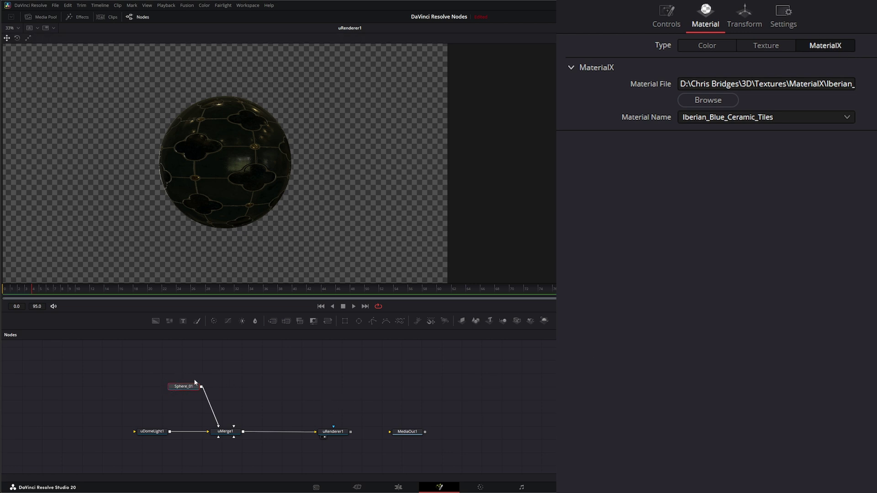
- Add a uLoader reading Cube.usdz and place it to feed uMerge1 beside the sphere
click(318, 384)
key(shift+space)
text(u)
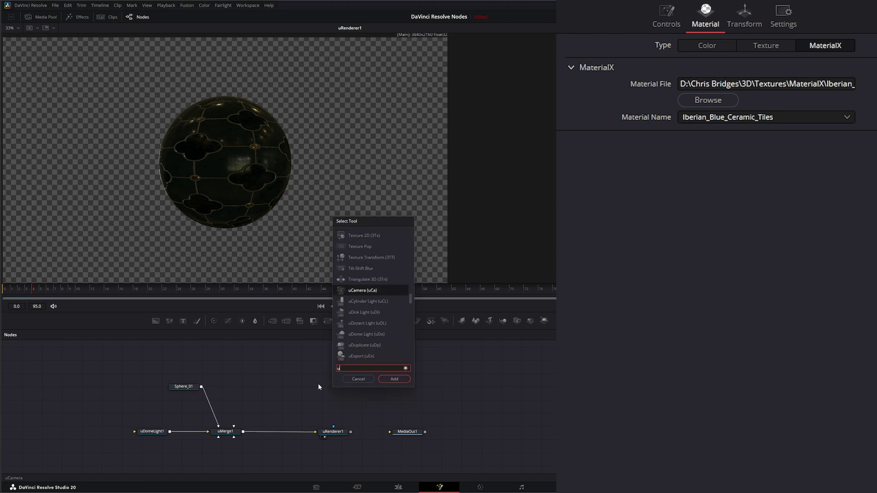
text(lo)
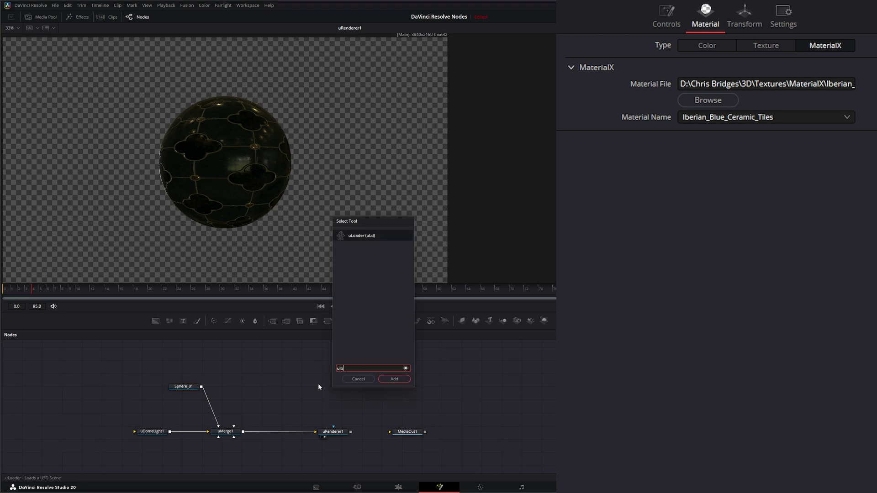
key(Return)
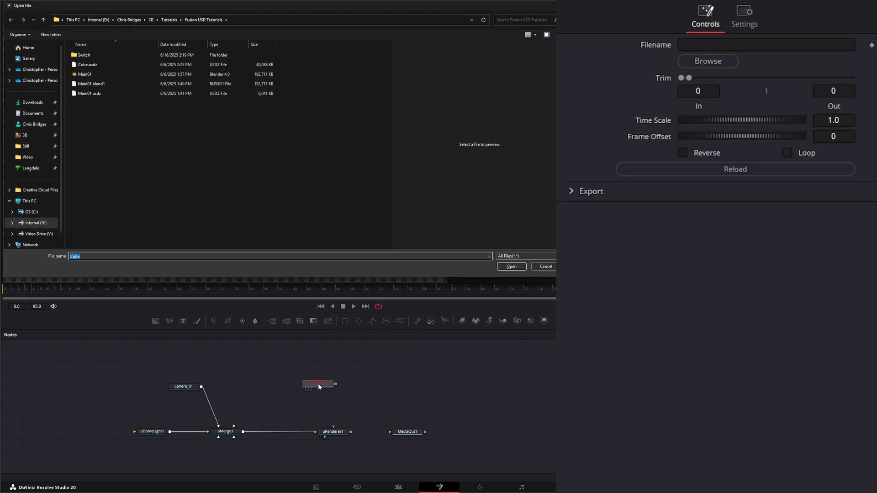
double_click(84, 64)
drag(328, 386, 234, 427)
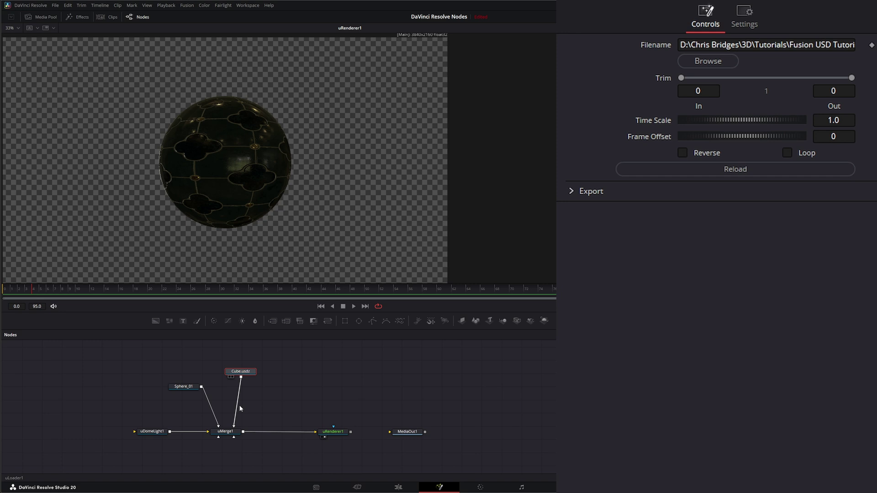
- Add a uTransform after Cube.usdz with Translation X 2.0 and Y -1.051
key(shift+space)
text(ulo)
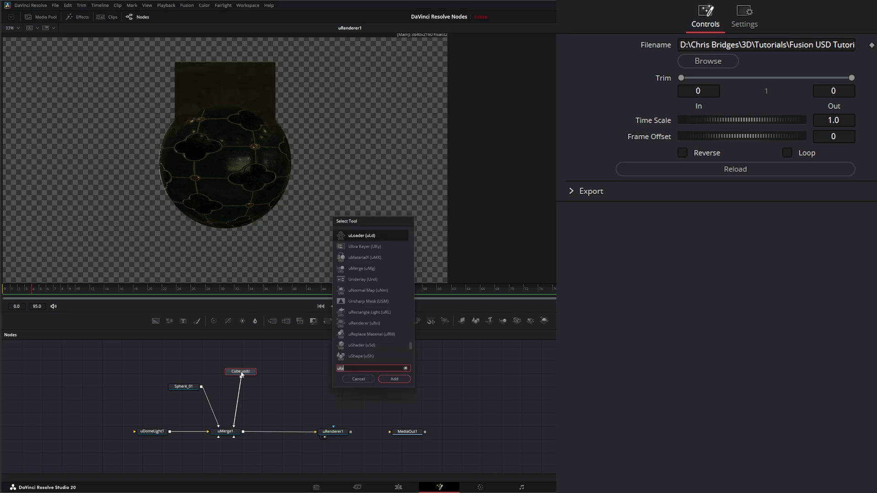
key(BackSpace)
key(BackSpace)
text(tr)
key(Return)
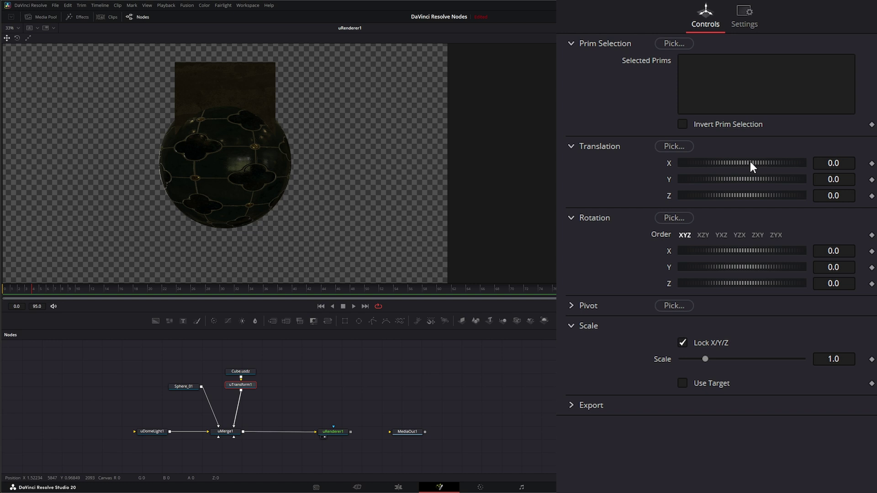
drag(723, 160, 787, 165)
drag(739, 179, 702, 191)
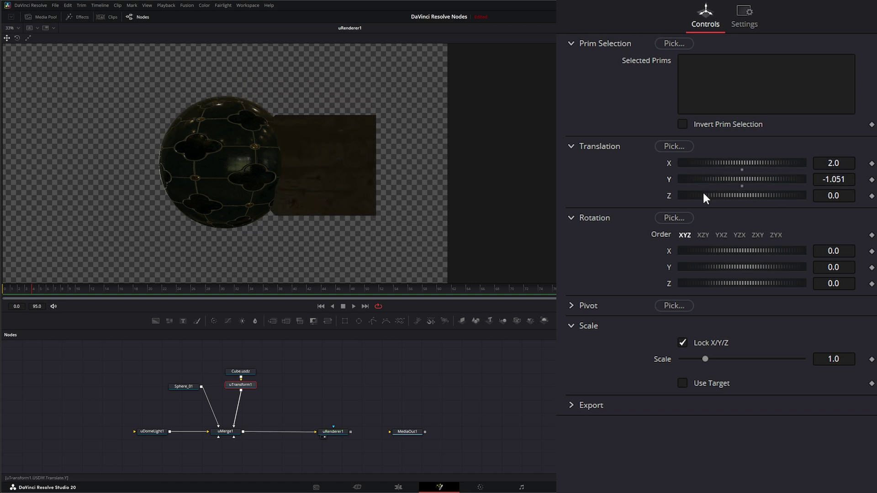
- Move Sphere_01 to Translation X about -2.06, then reselect uTransform1
click(184, 387)
click(745, 13)
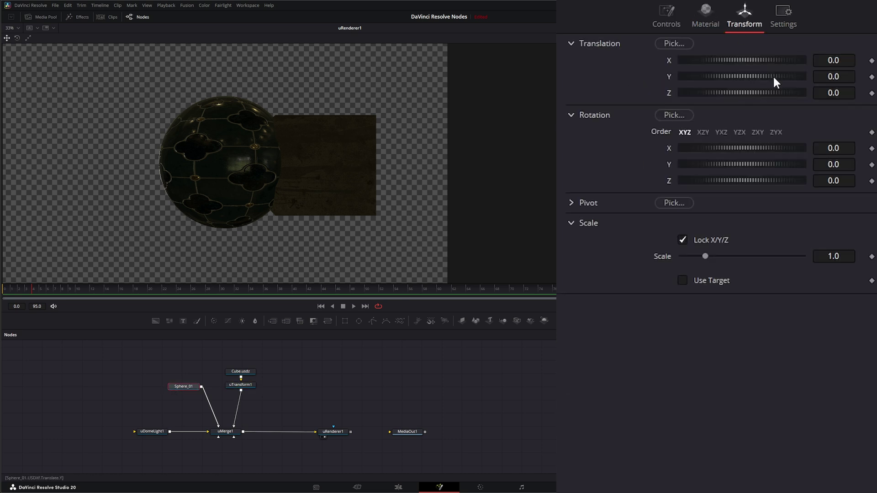
drag(825, 60, 779, 60)
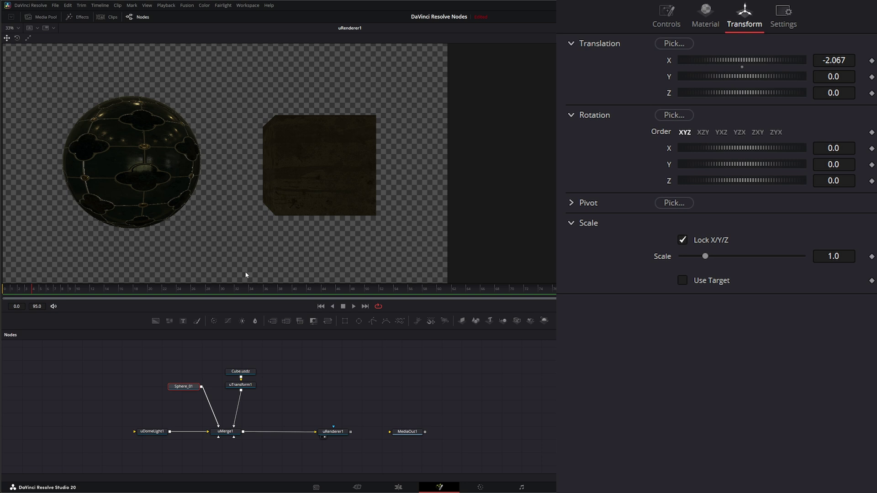
click(241, 371)
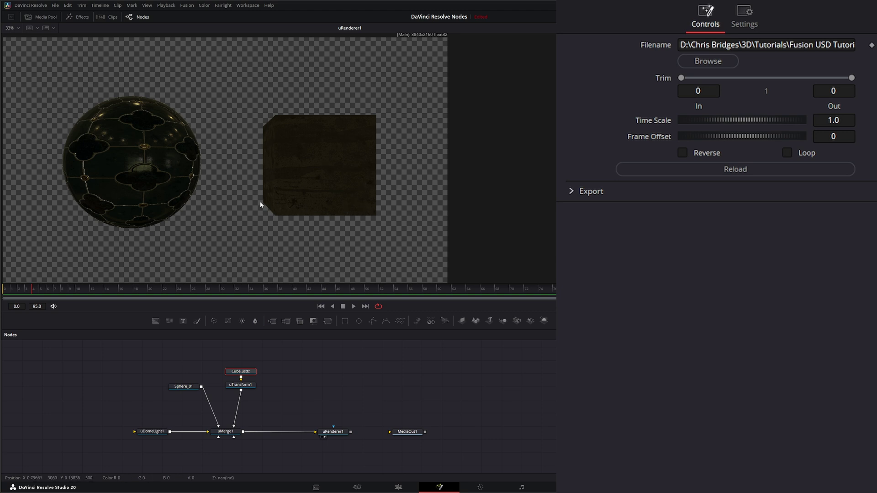
click(244, 392)
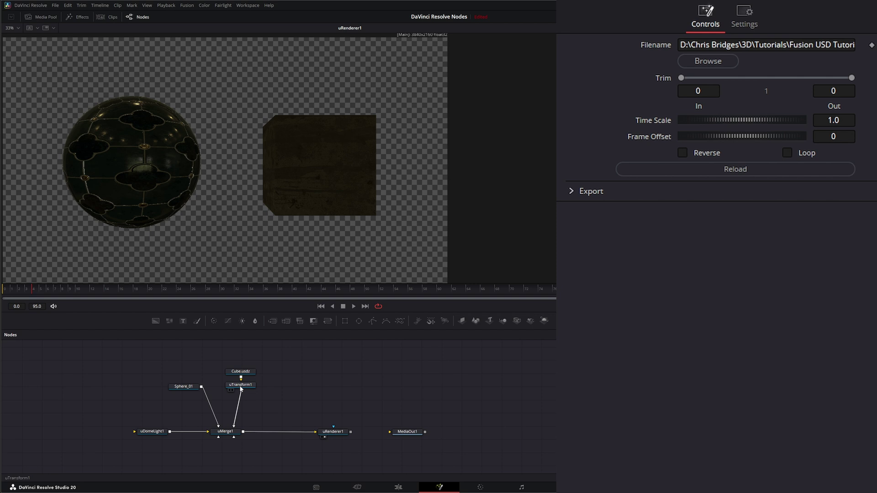
click(241, 387)
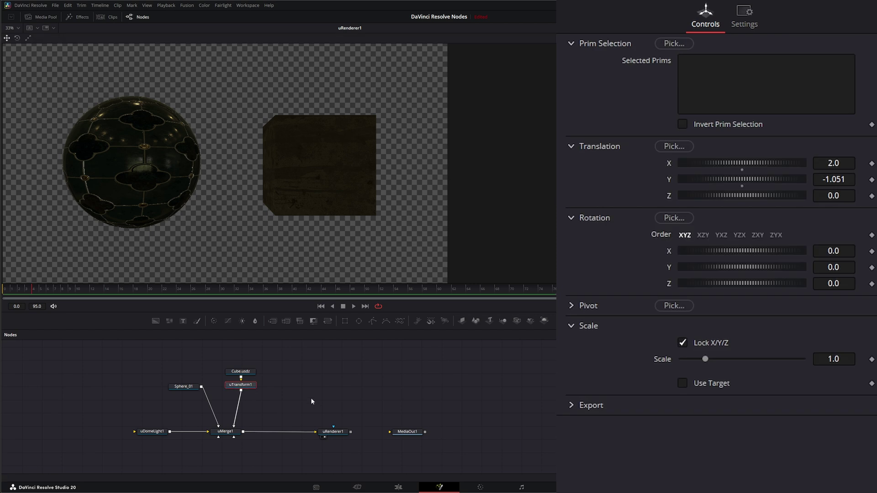
- Add a uReplaceMaterial after uTransform1, keep white diffuse, and raise its Metallic value
key(shift+space)
text(ure)
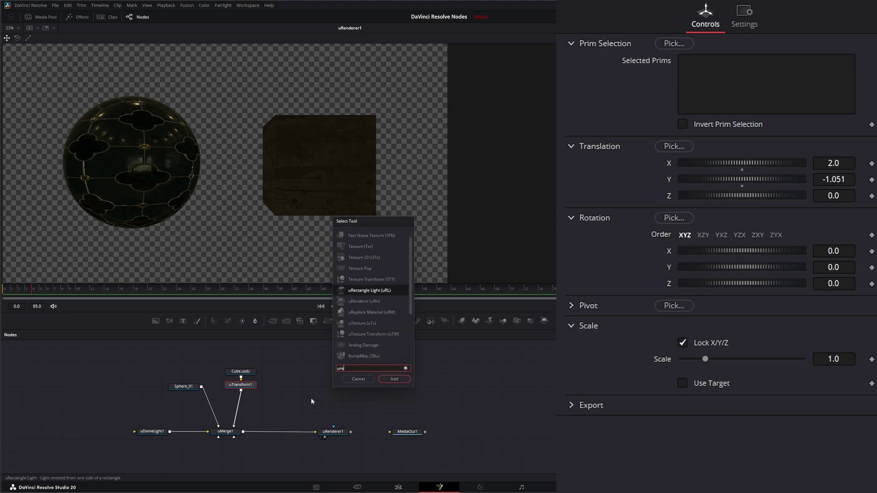
text(pl)
key(Return)
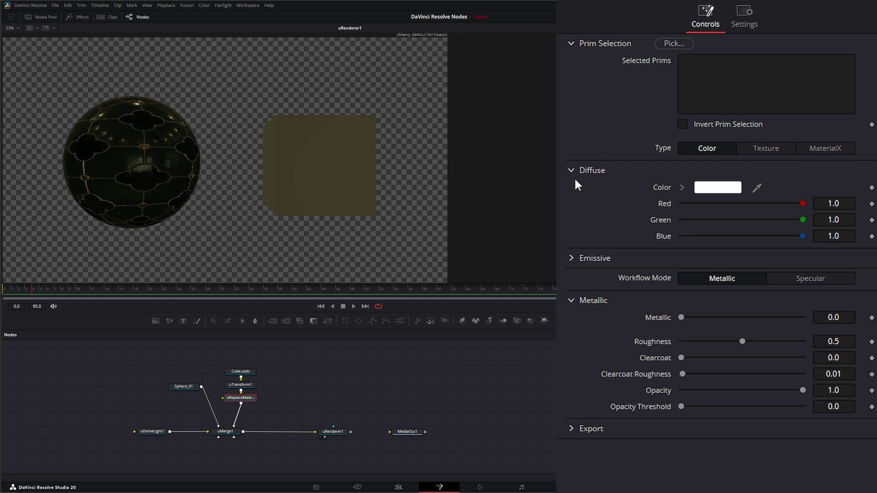
click(716, 190)
drag(503, 236, 485, 207)
click(472, 307)
drag(682, 317, 694, 341)
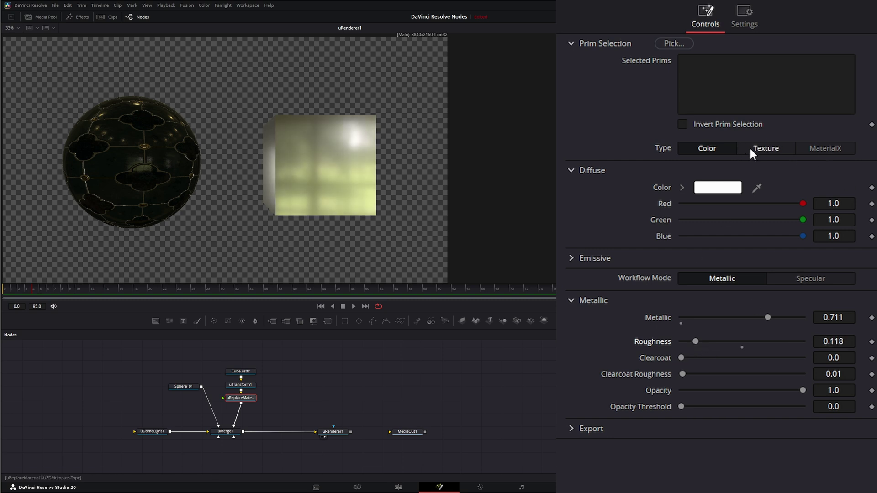
- Set the replacement type to MaterialX and load Sodalite_Marble_and_Gold_Tiles.mtlx
click(831, 148)
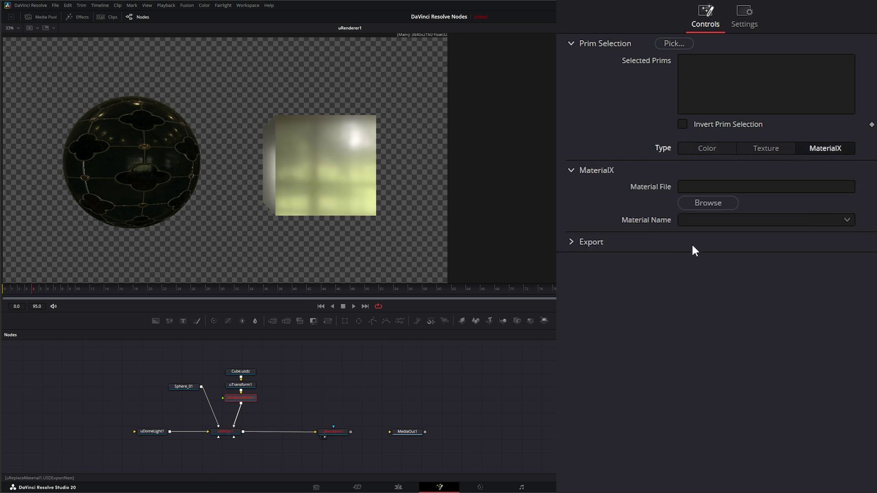
click(709, 202)
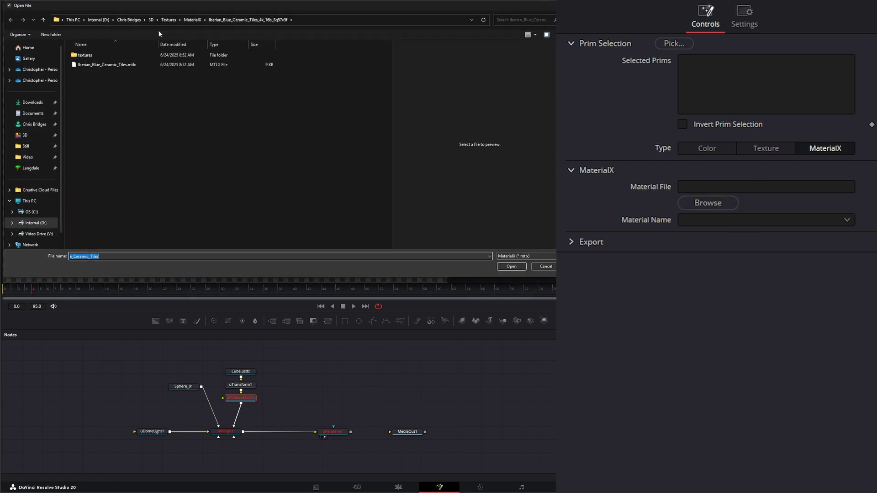
click(192, 20)
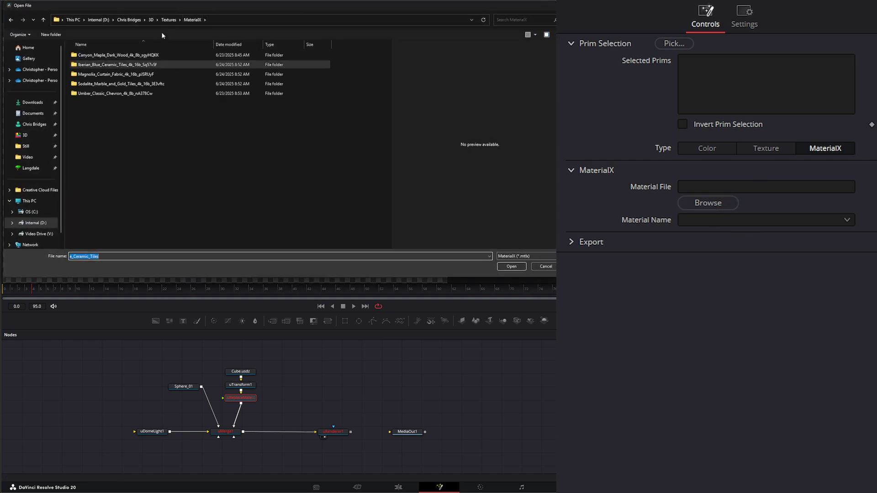
double_click(96, 83)
click(93, 65)
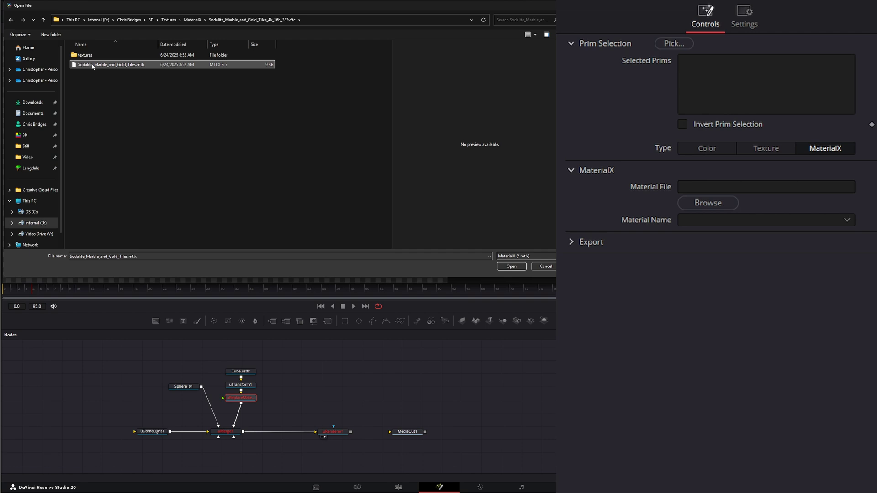
double_click(92, 65)
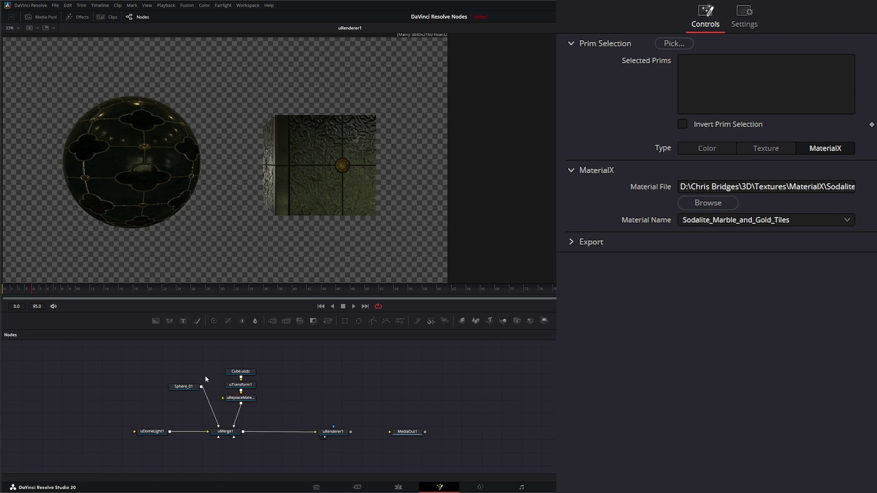
- Check Sphere_01's current material, then return to the replace node and select uRenderer1
click(192, 387)
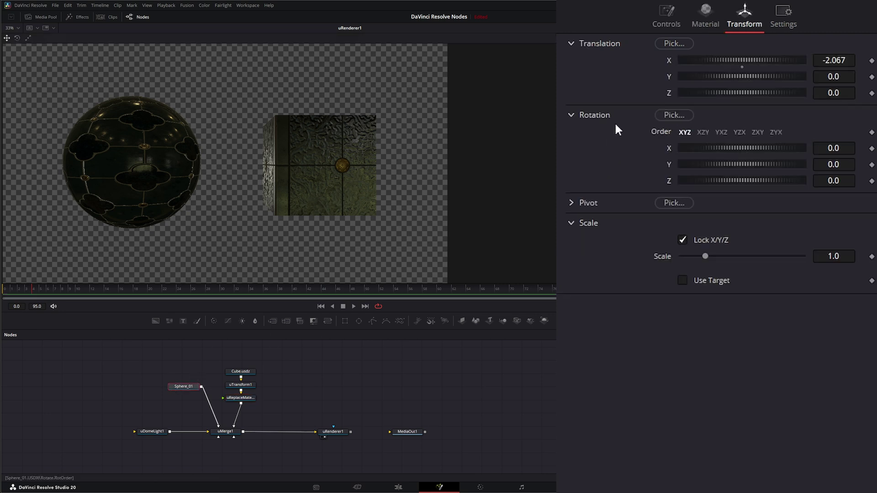
click(714, 14)
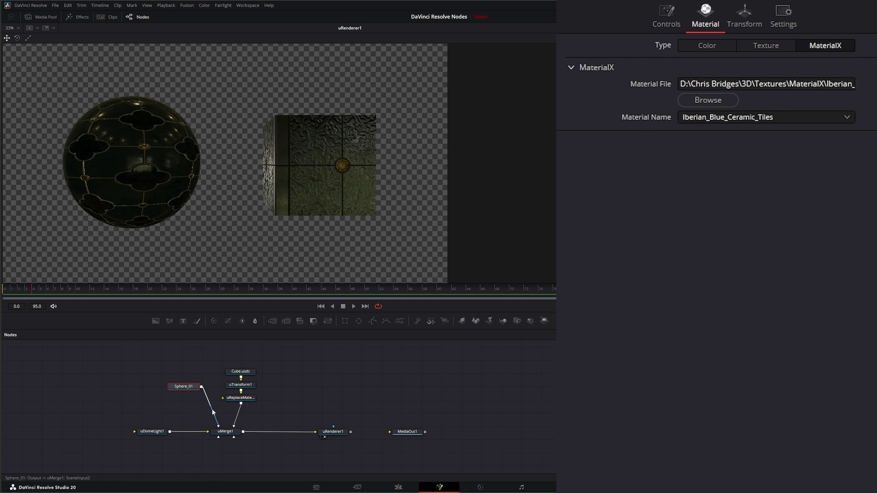
click(249, 398)
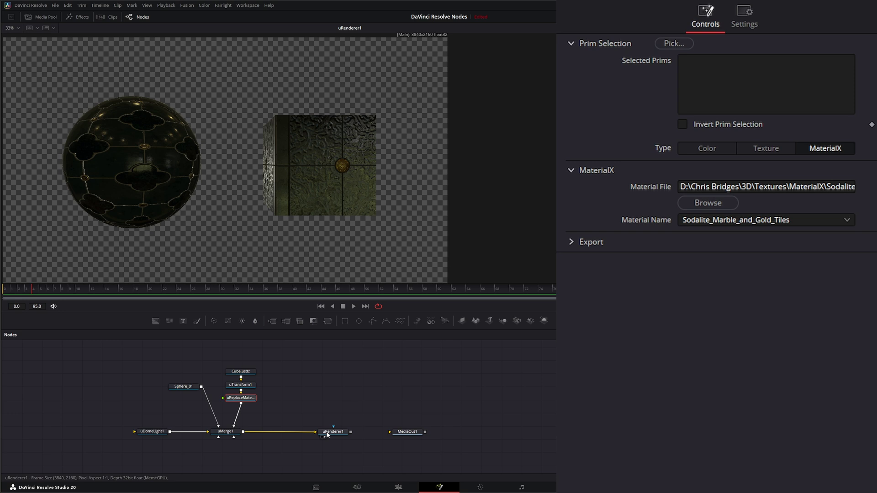
drag(333, 431, 343, 432)
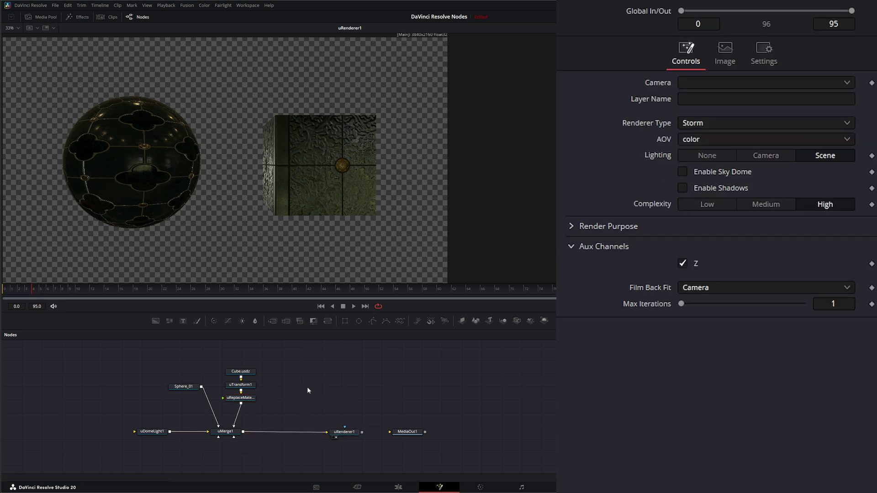
- Add a second uReplaceMaterial node between uMerge1 and uRenderer1
key(shift+space)
text(u)
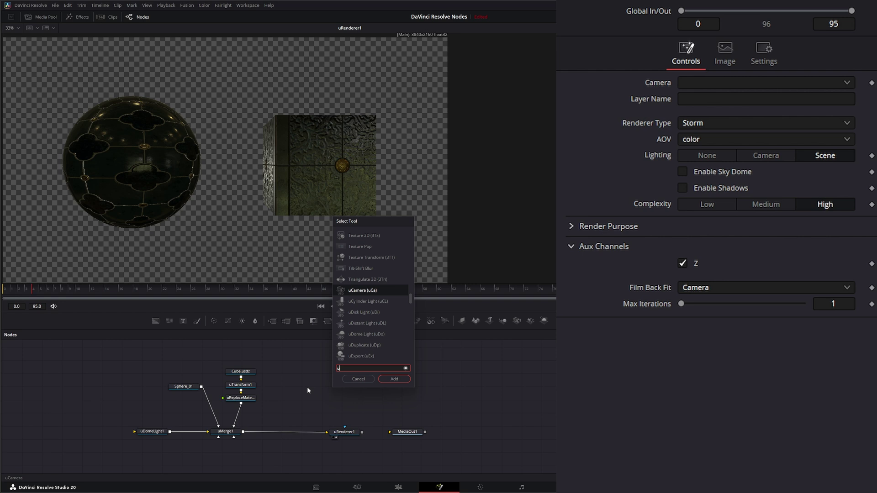
text(rep)
key(Return)
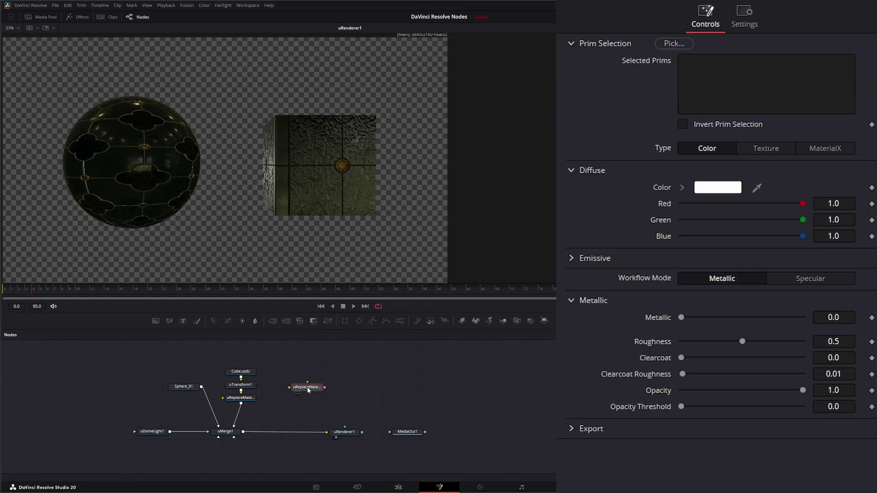
drag(308, 390, 285, 435)
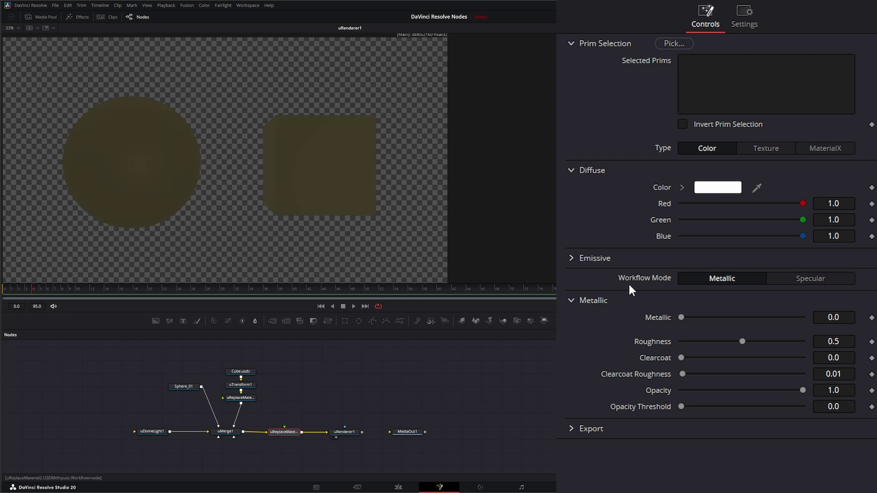
- Give it a bright green diffuse colour, Metallic about 0.8 and Roughness lowered to about 0.257
click(725, 189)
drag(447, 242, 480, 206)
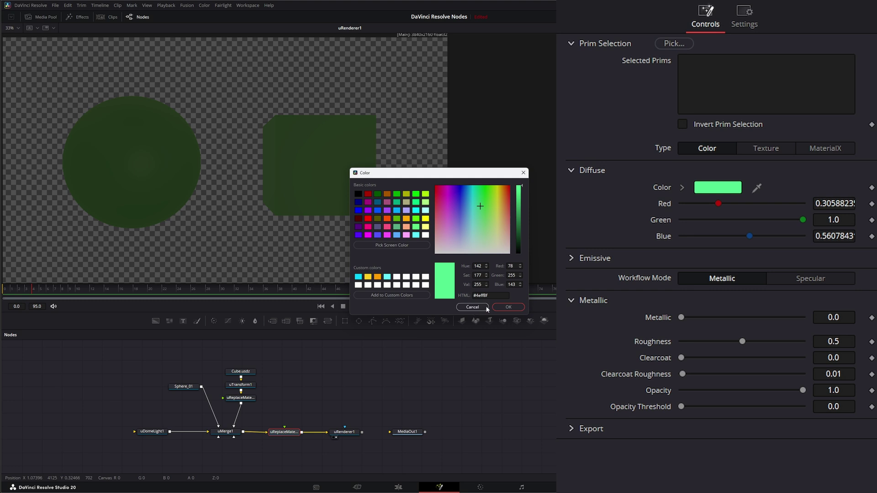
click(508, 307)
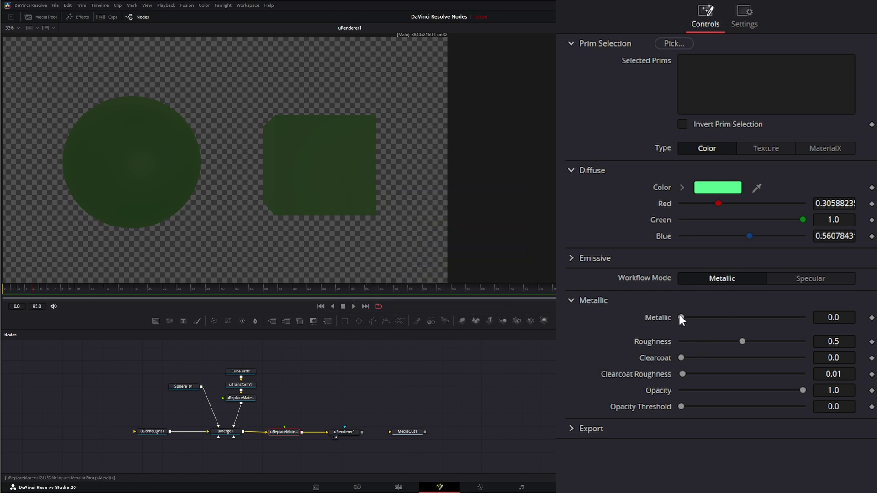
drag(681, 317, 779, 317)
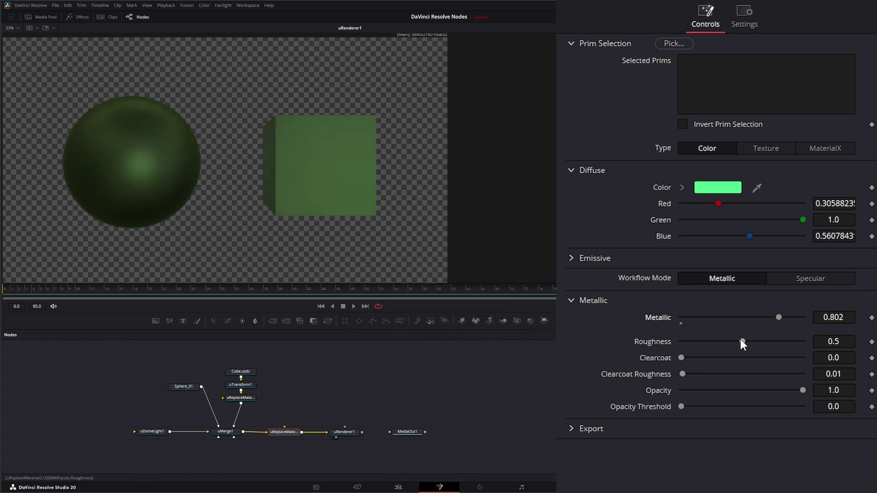
drag(741, 341, 710, 341)
- Switch uReplaceMaterial2 to MaterialX and load Sodalite_Marble_and_Gold_Tiles.mtlx
click(836, 149)
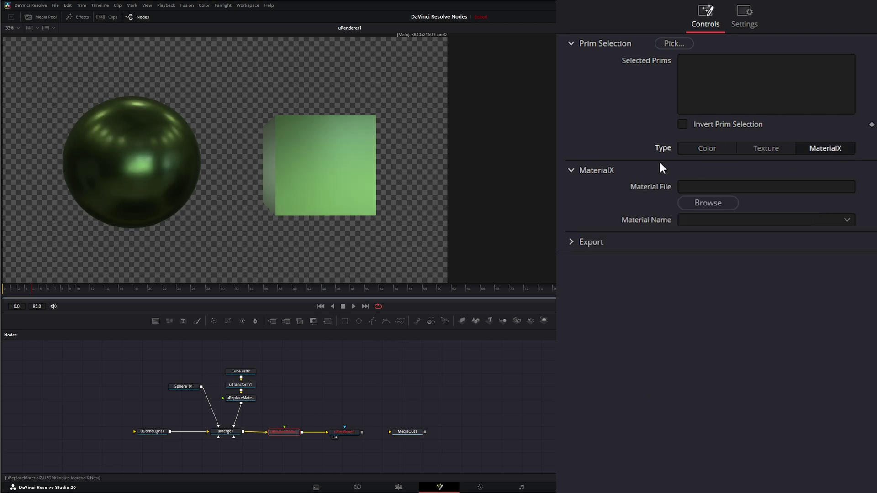
click(720, 201)
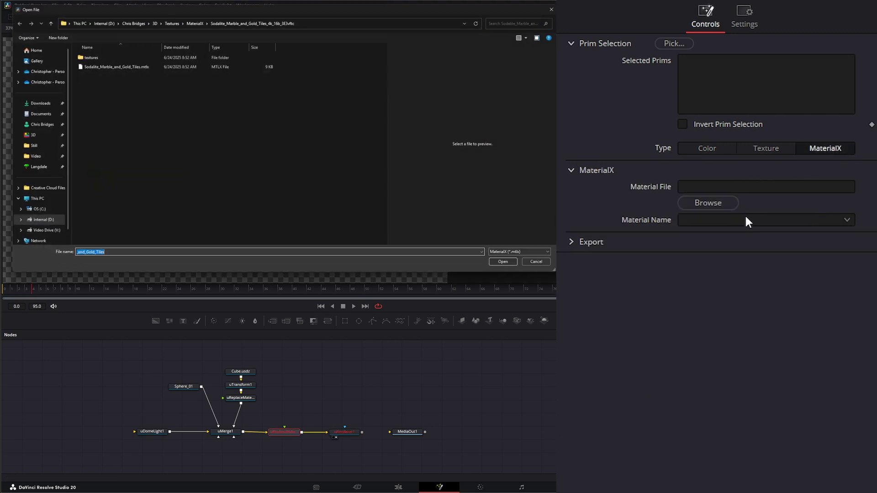
double_click(91, 64)
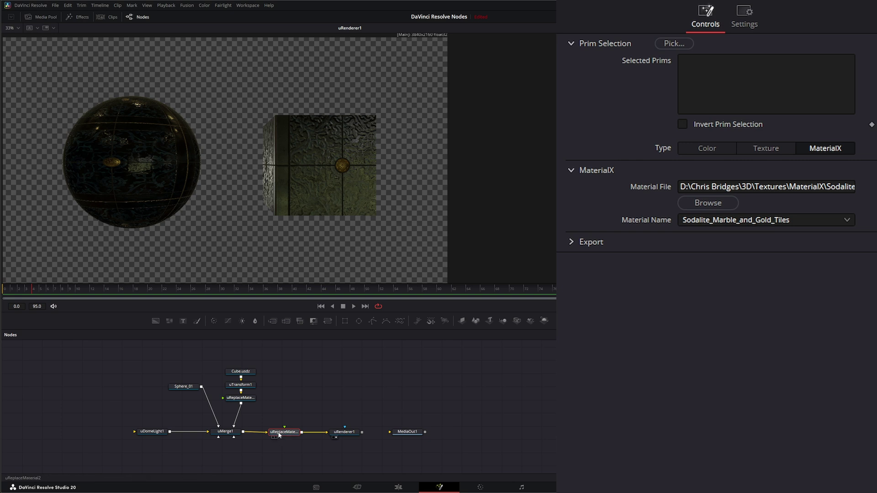
- Target uReplaceMaterial2 at the Sphere_01 mesh prim only
click(670, 45)
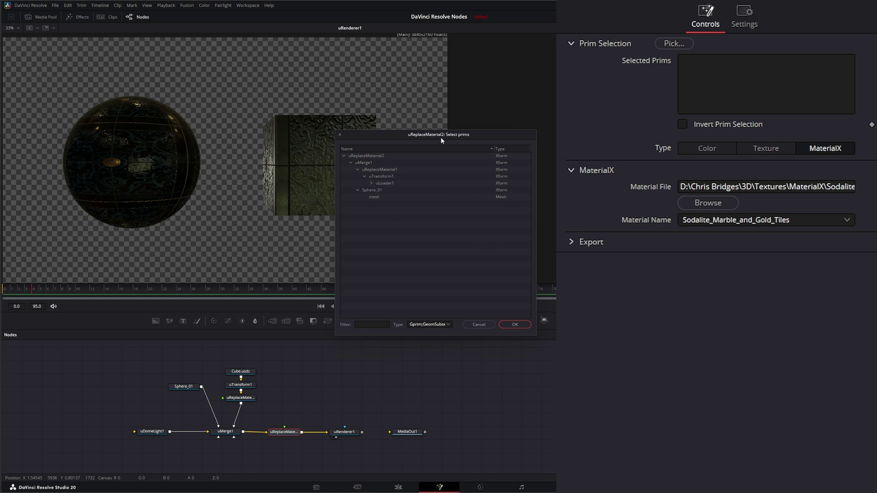
drag(442, 141, 435, 148)
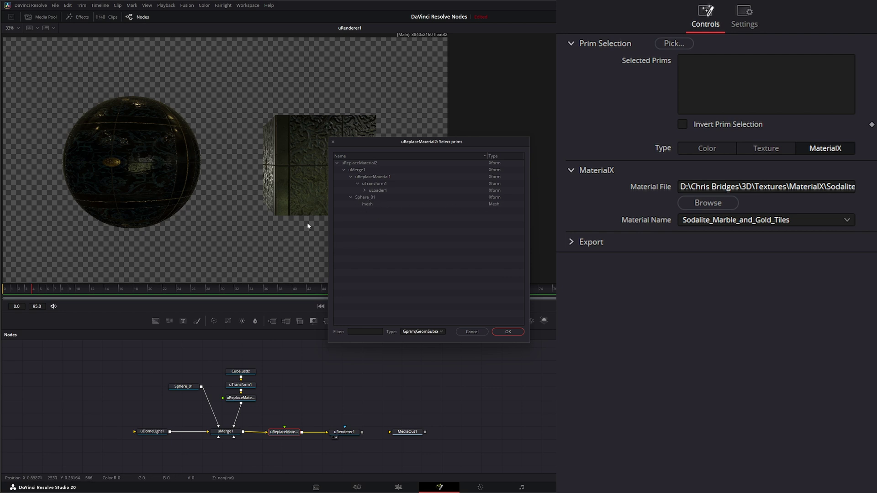
click(366, 204)
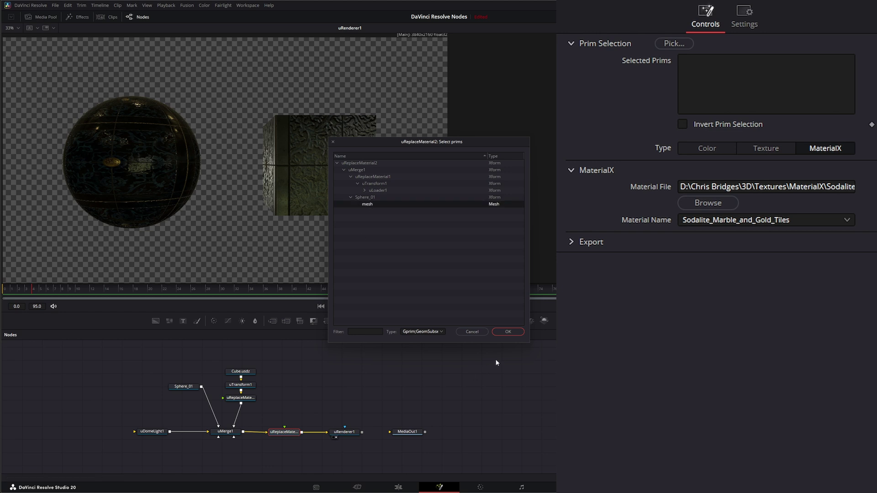
click(511, 332)
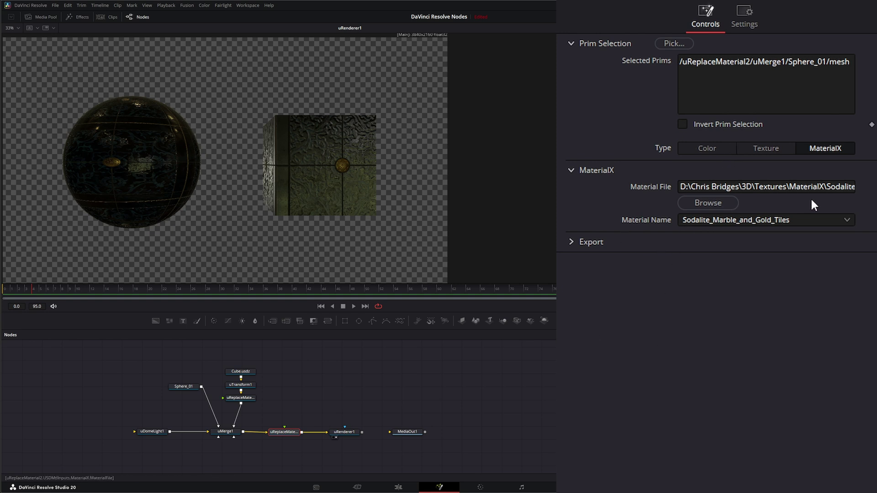
- Load the Magnolia_Curtain_Fabric .mtlx file into uReplaceMaterial2
click(713, 206)
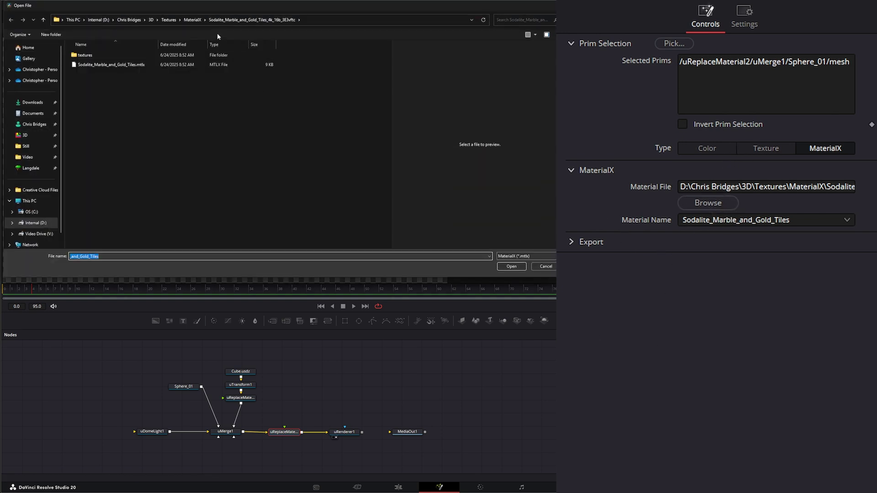
click(192, 19)
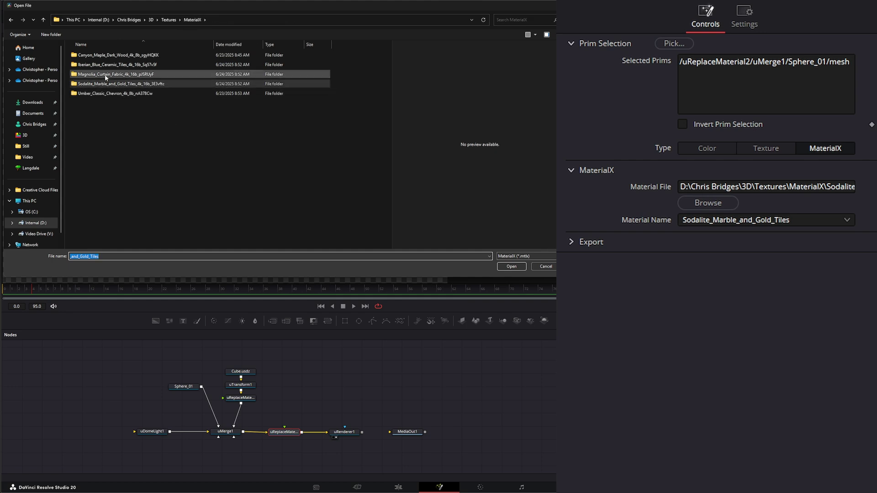
double_click(106, 74)
double_click(110, 64)
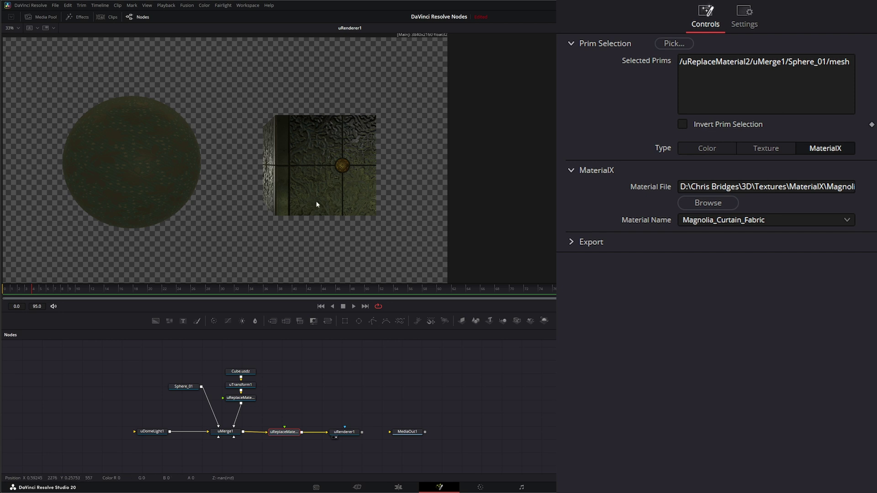
- Add uLoader1's Cube mesh to uReplaceMaterial2's targets alongside the sphere mesh, then deselect the node
click(675, 44)
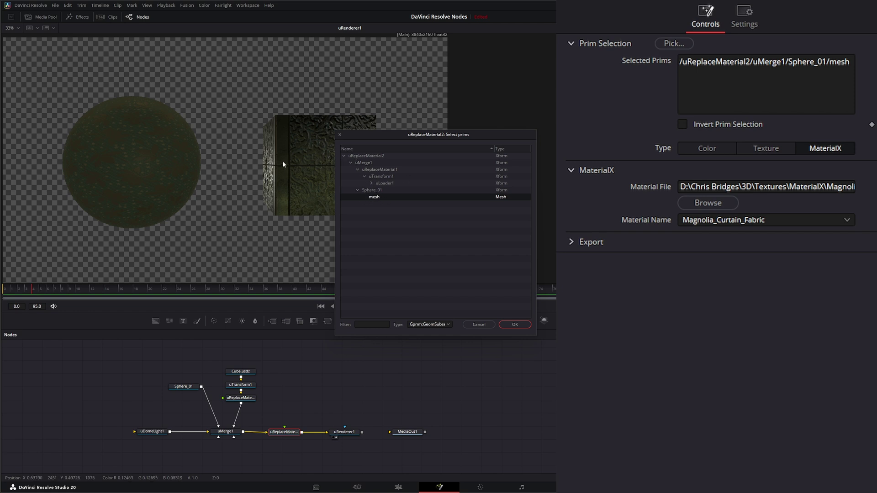
click(372, 183)
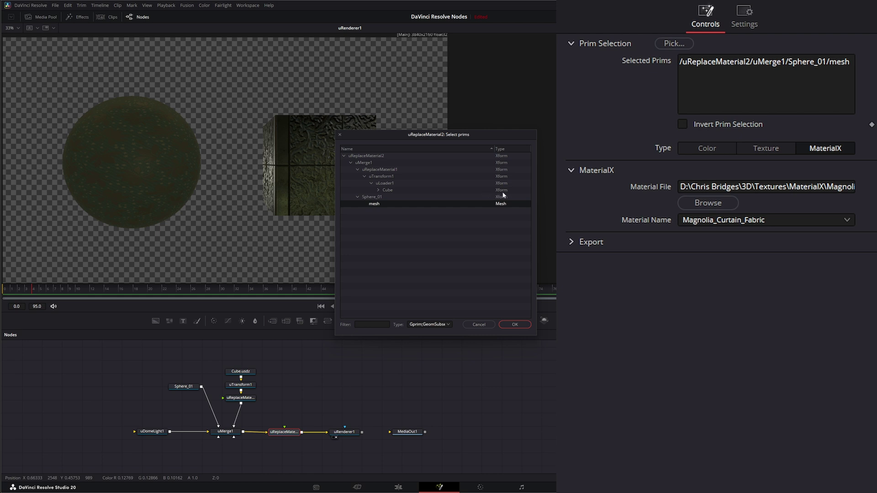
click(378, 190)
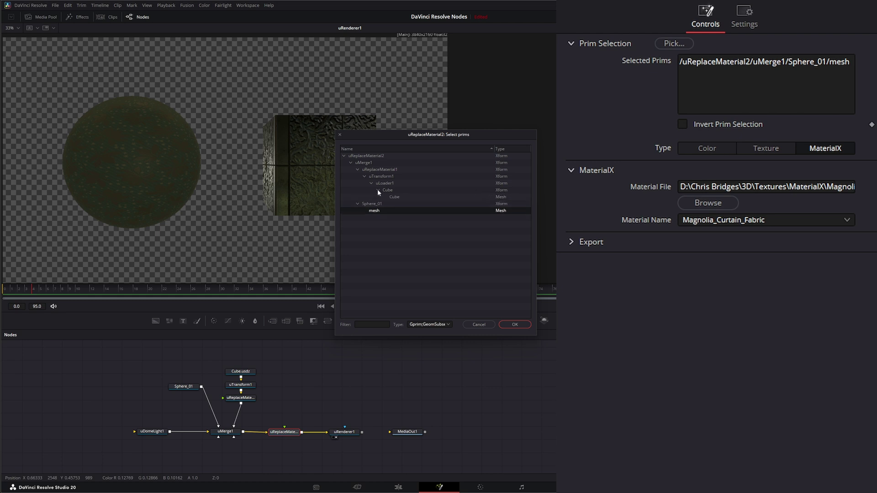
ctrl+click(503, 197)
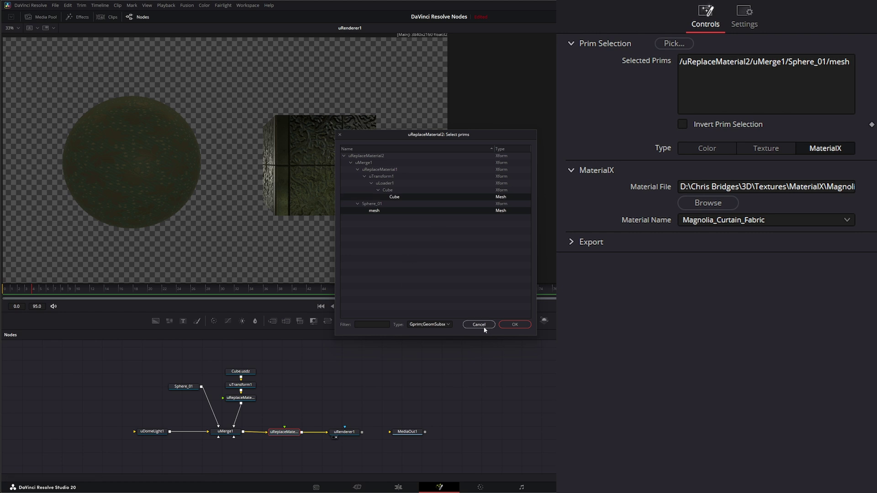
click(515, 325)
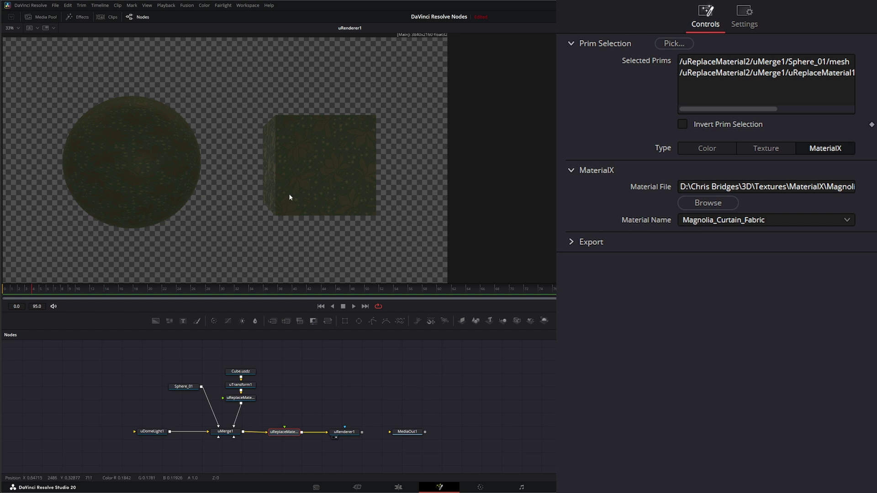
click(272, 395)
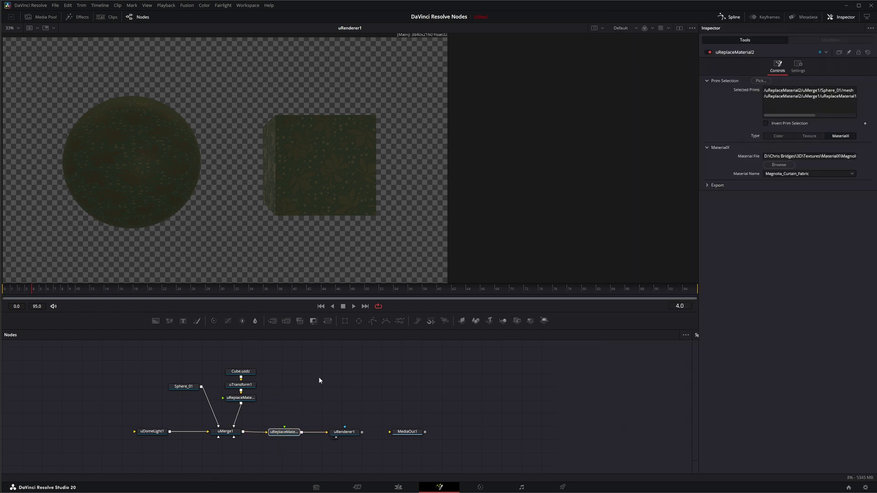